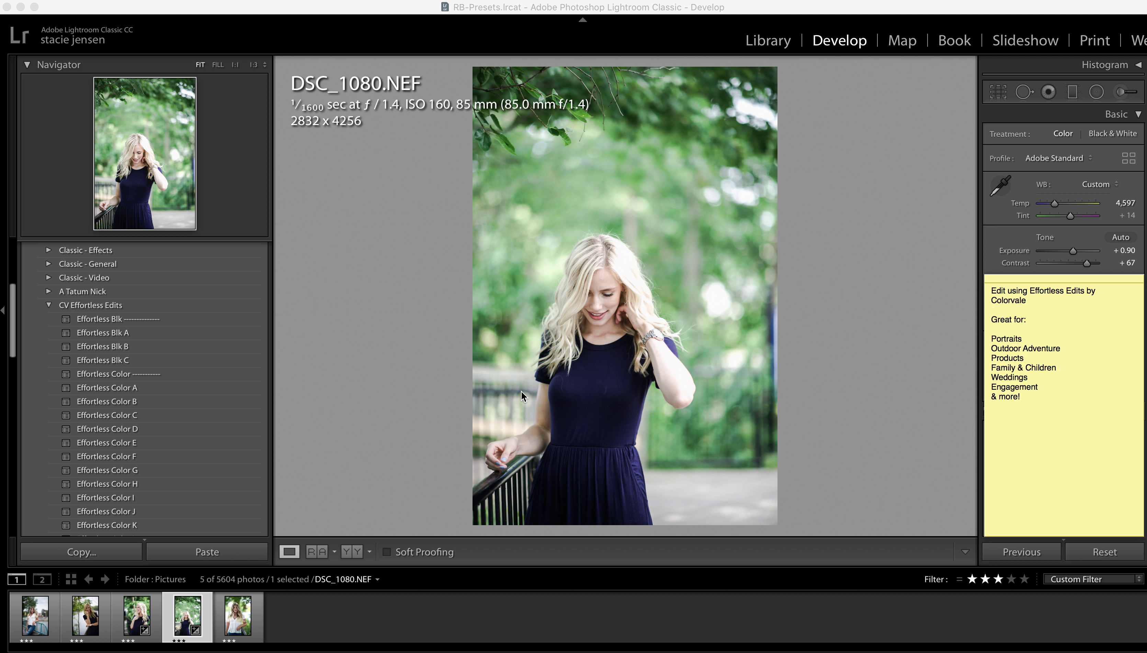
Reset DSC_1080, apply Effortless Color H with exposure +0.85 and Temp 4,570, then open DSC_1116
left_click(1104, 552)
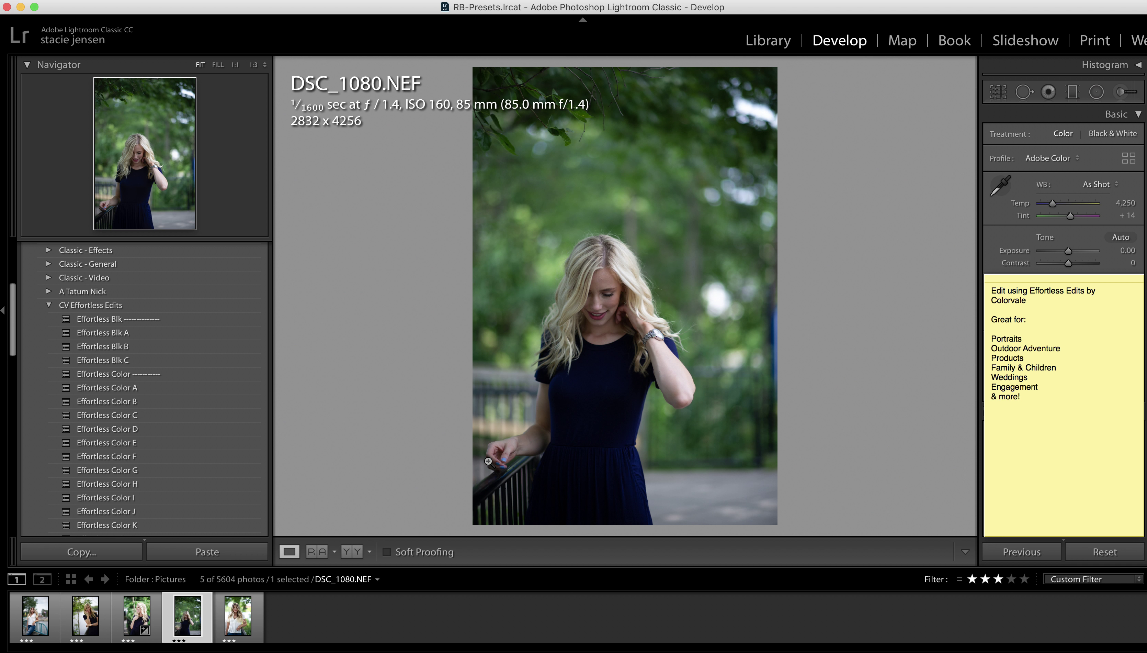
left_click(231, 488)
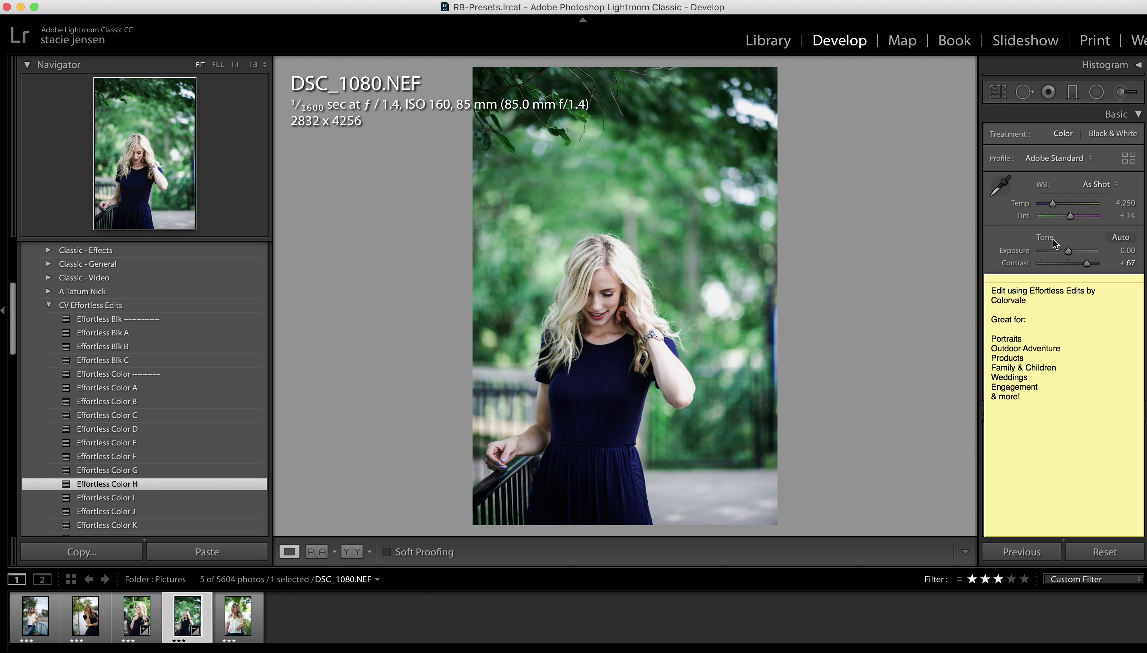
left_click_drag(1068, 251, 1073, 256)
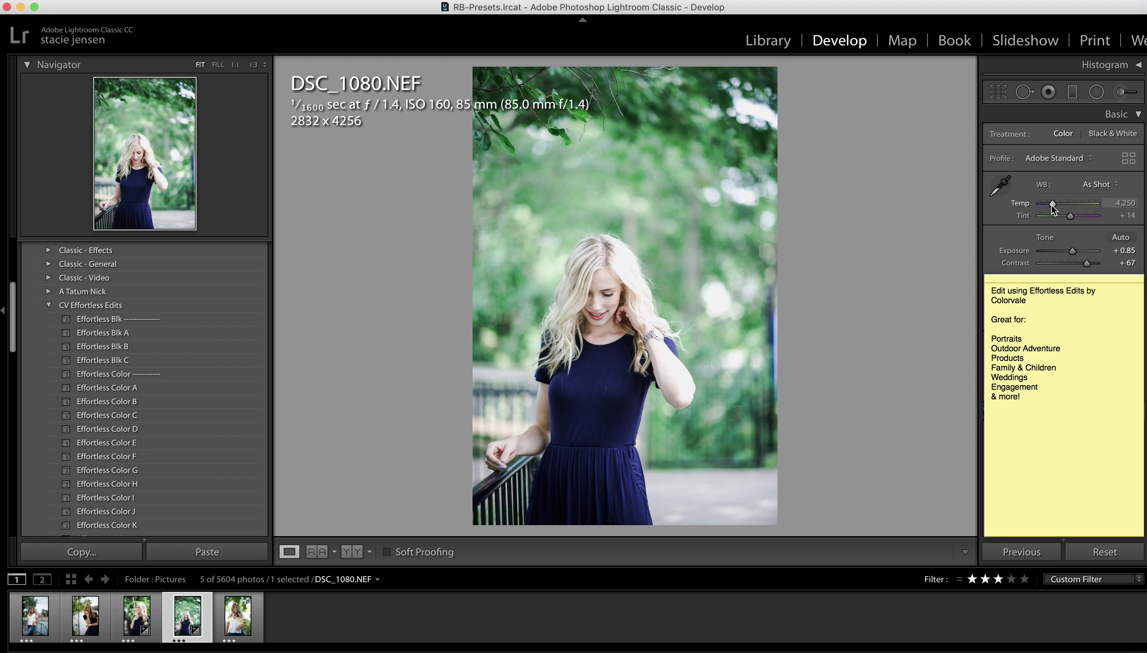
left_click_drag(1053, 208, 1056, 207)
left_click(243, 626)
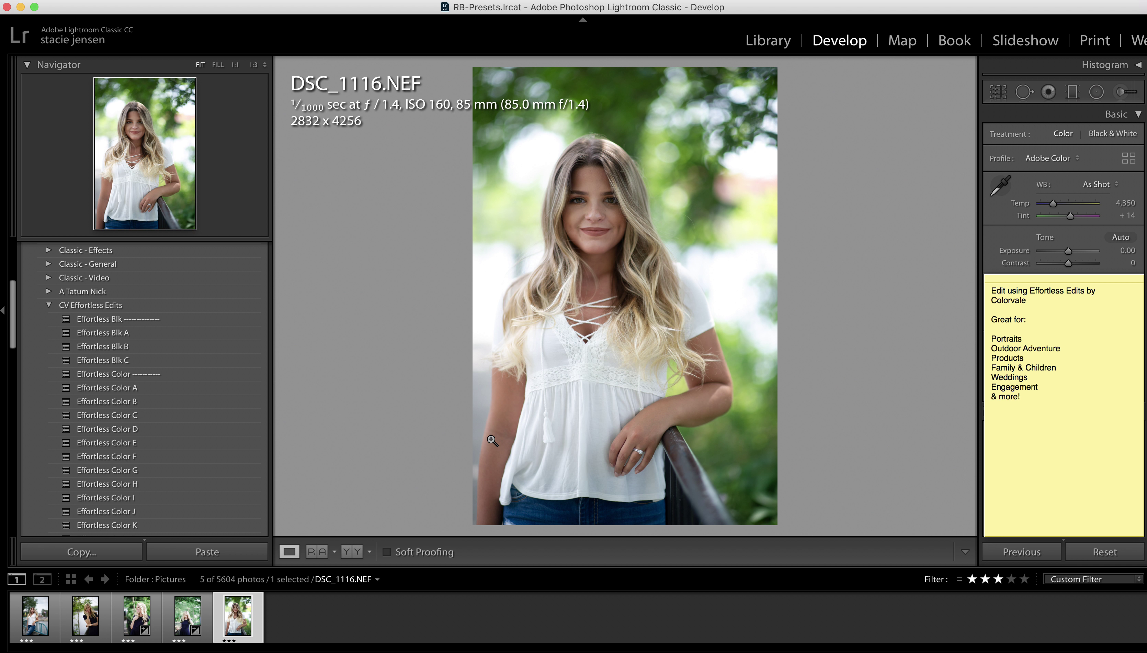
Give DSC_1116 the Effortless Color D look (temperature 4,350, contrast +67)
left_click(208, 429)
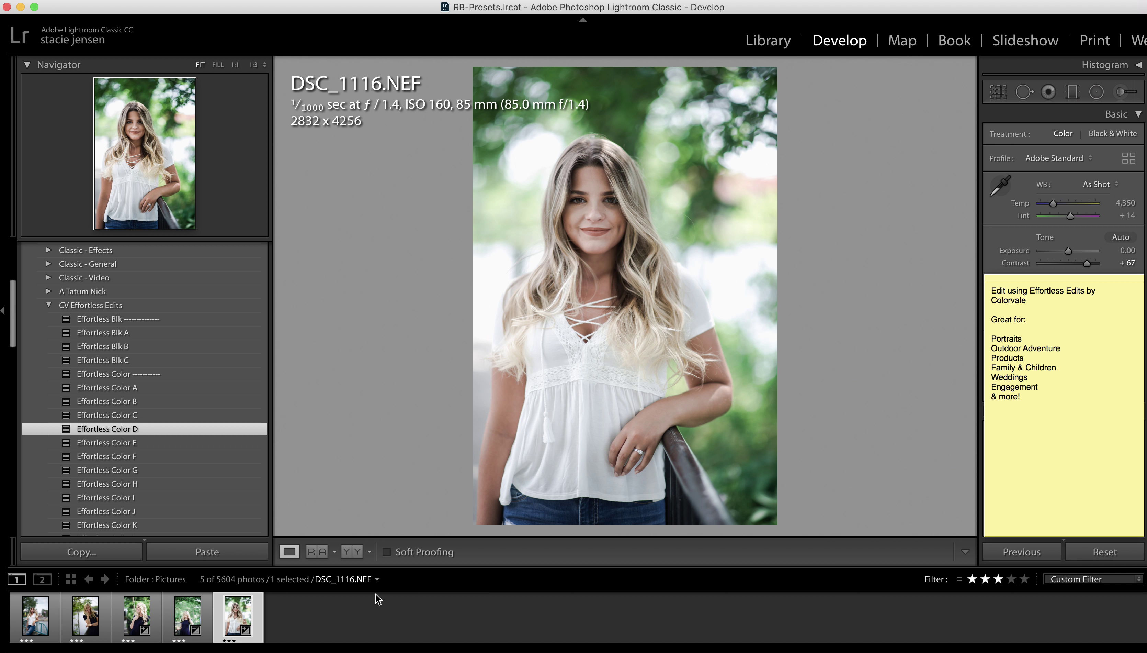
Reset DSC_1061 and apply Effortless Color D with exposure +1.05 and Temp 4,214
left_click(133, 621)
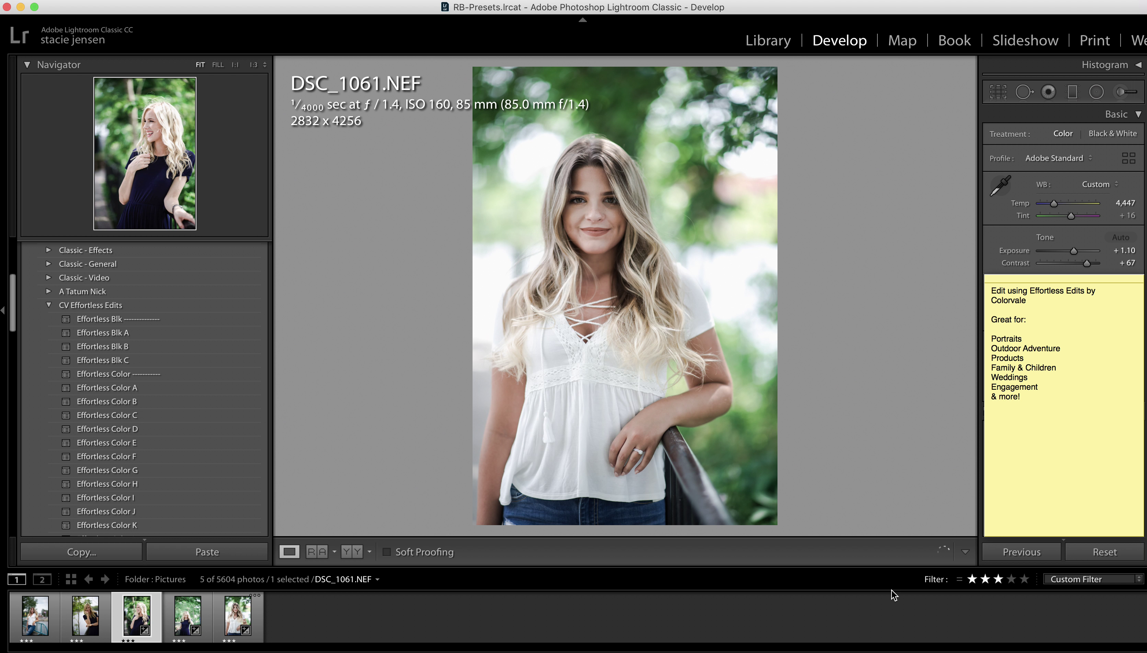
left_click(1097, 550)
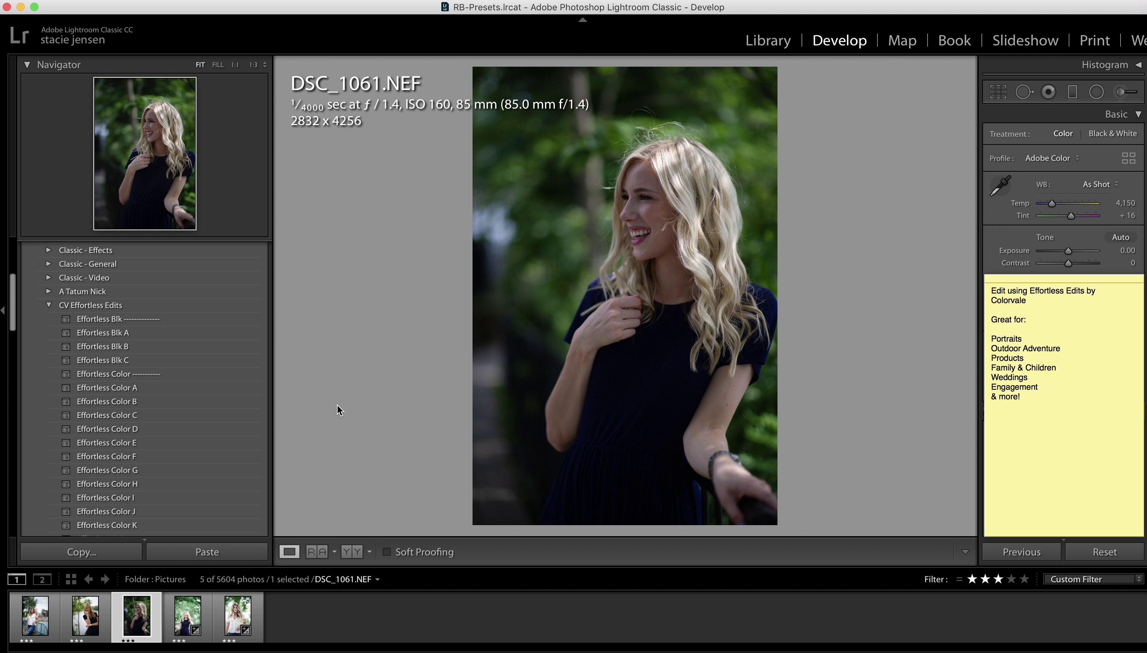
left_click(244, 429)
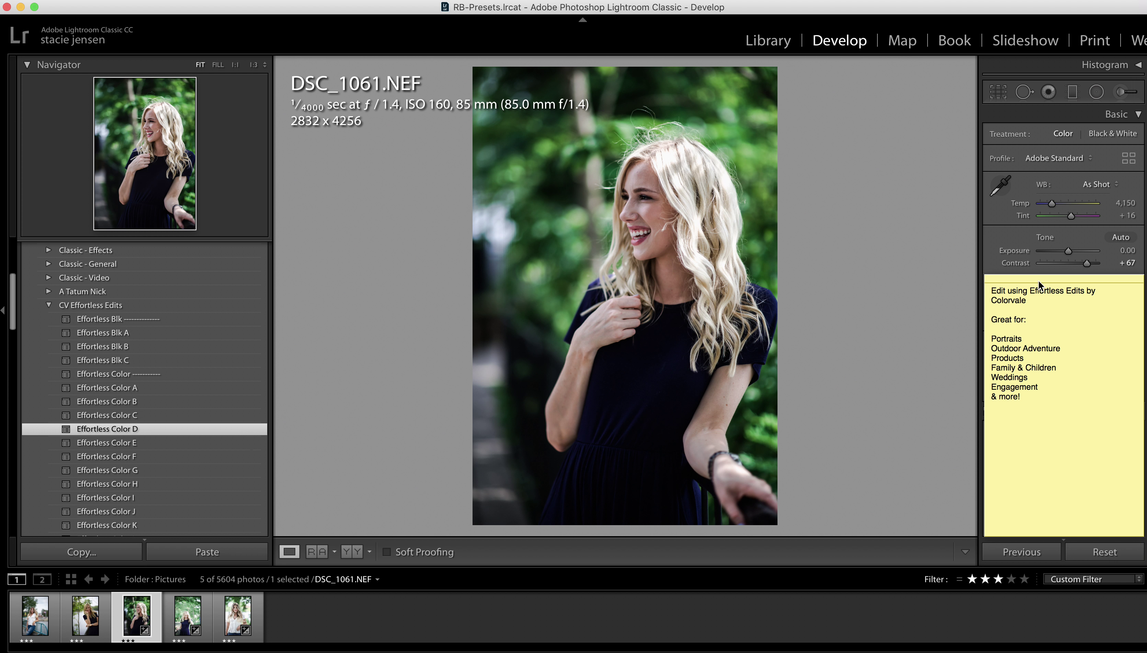
left_click(1069, 253)
left_click_drag(1068, 253, 1074, 253)
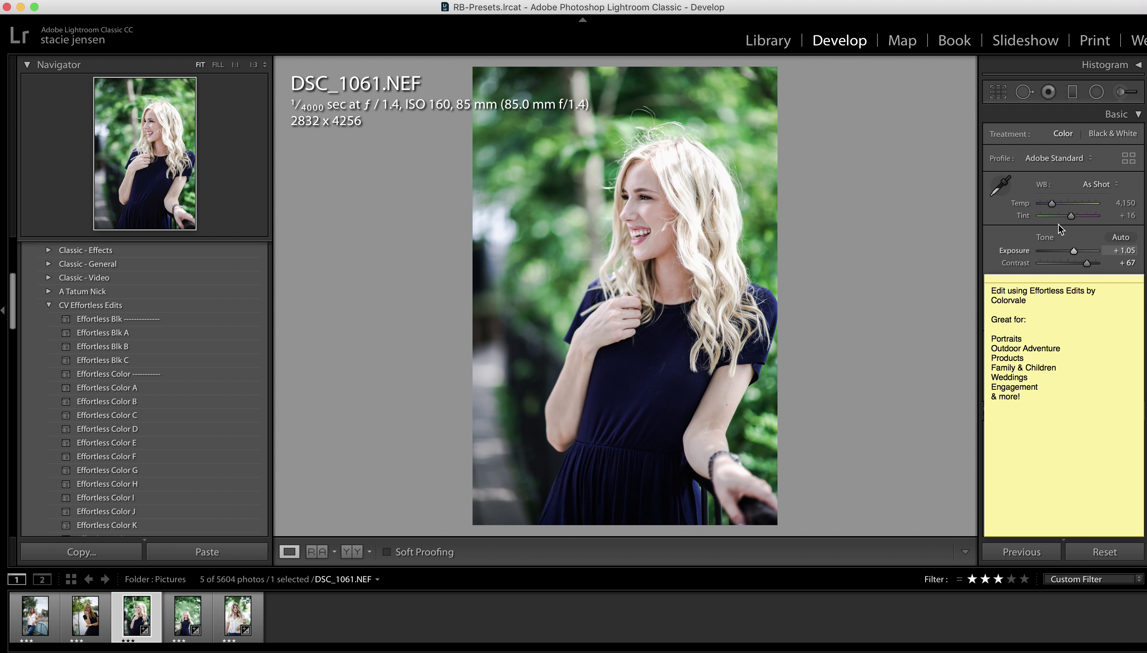
left_click_drag(1053, 203, 1053, 205)
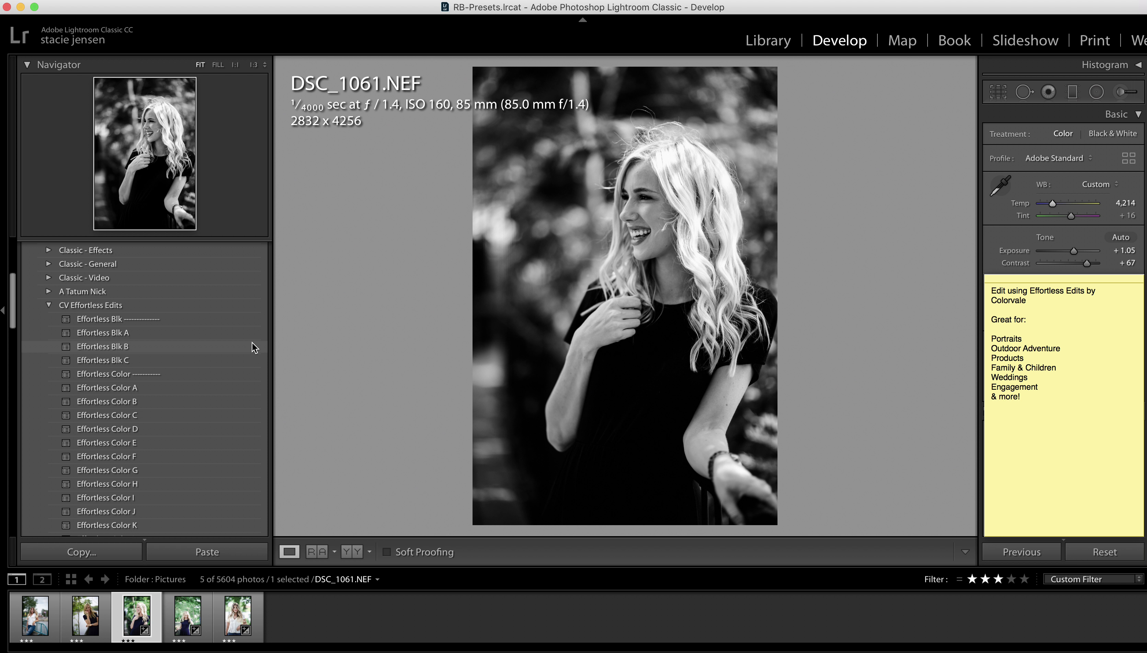
Try Effortless Blk B, then revert to Effortless Color D and return to DSC_1039
left_click(249, 347)
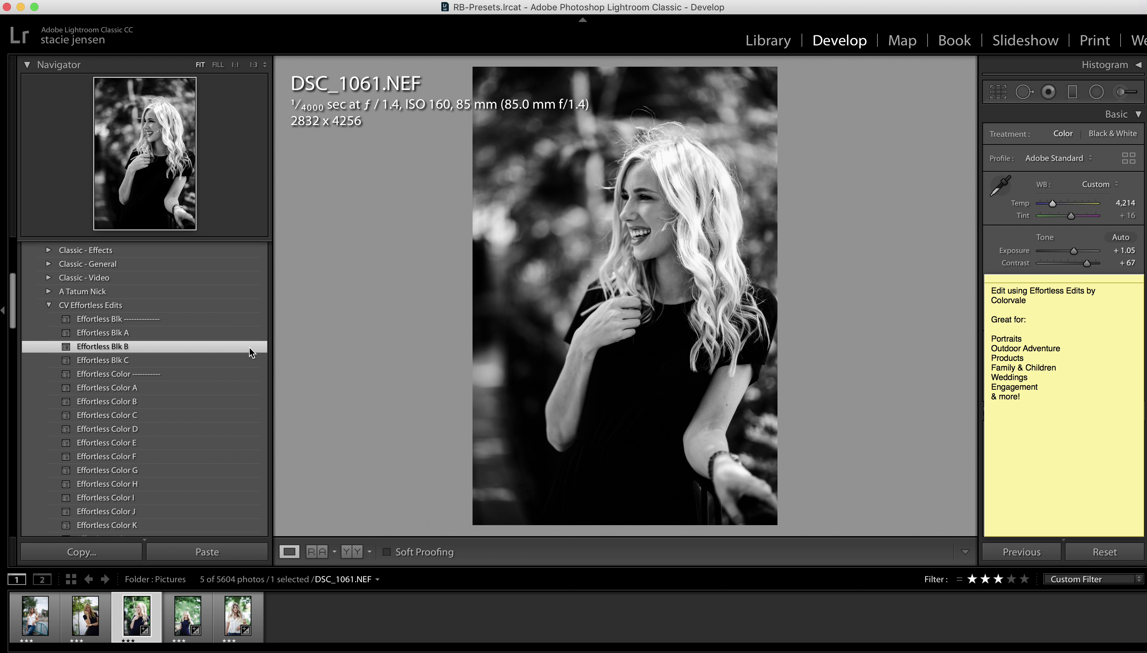
double_click(1089, 262)
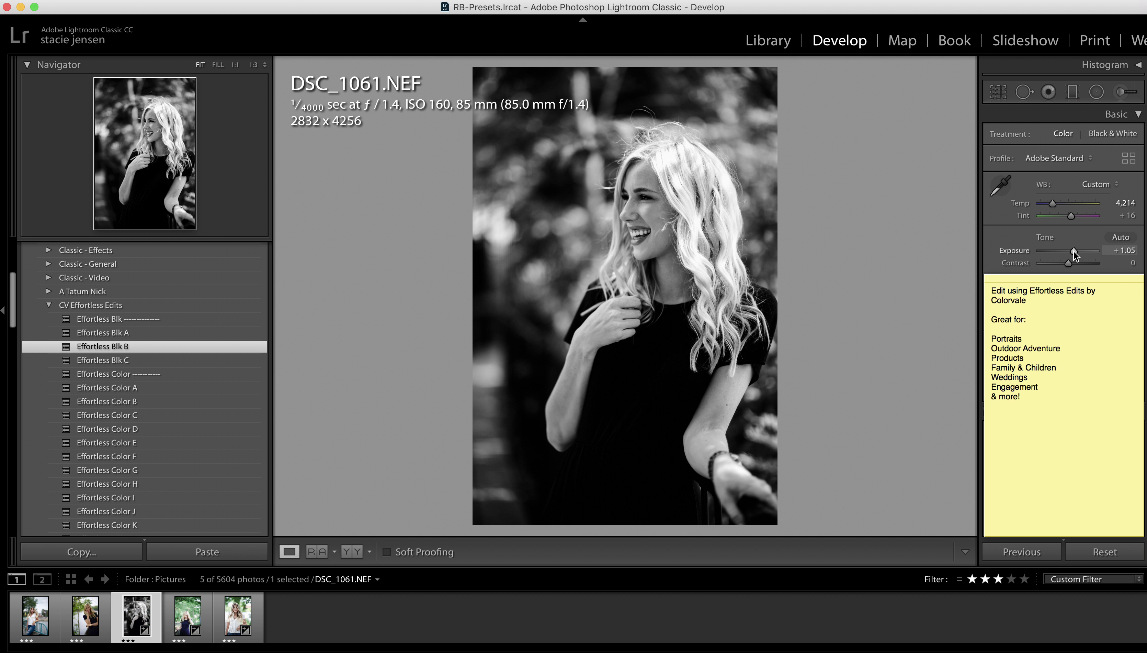
left_click_drag(1075, 253, 1079, 256)
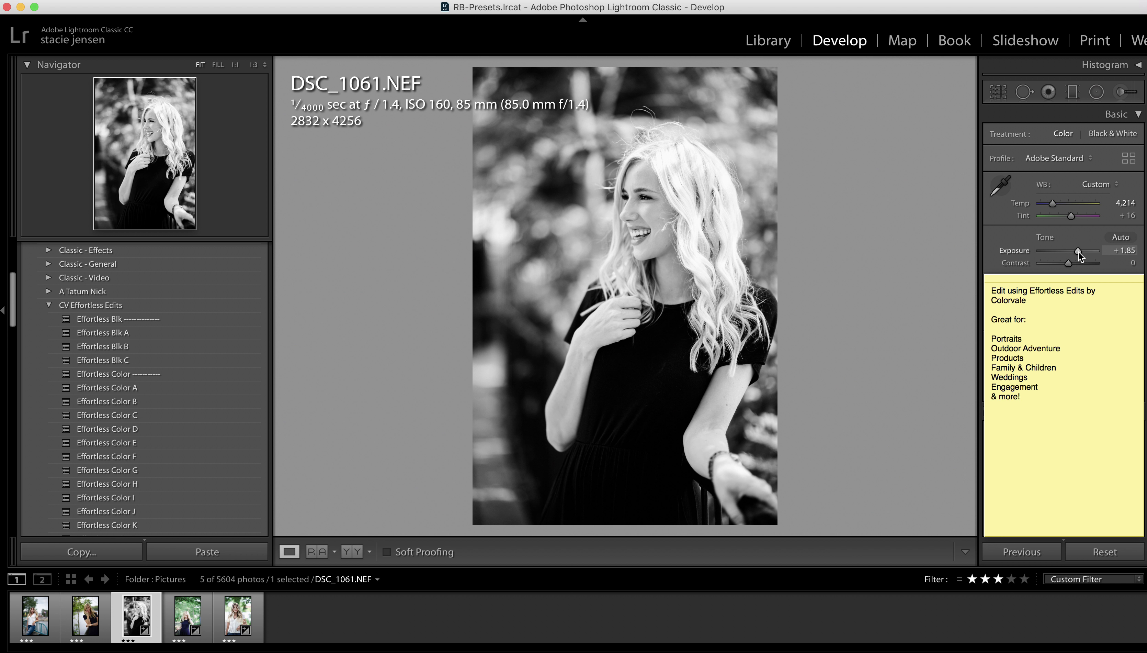
key("super+z")
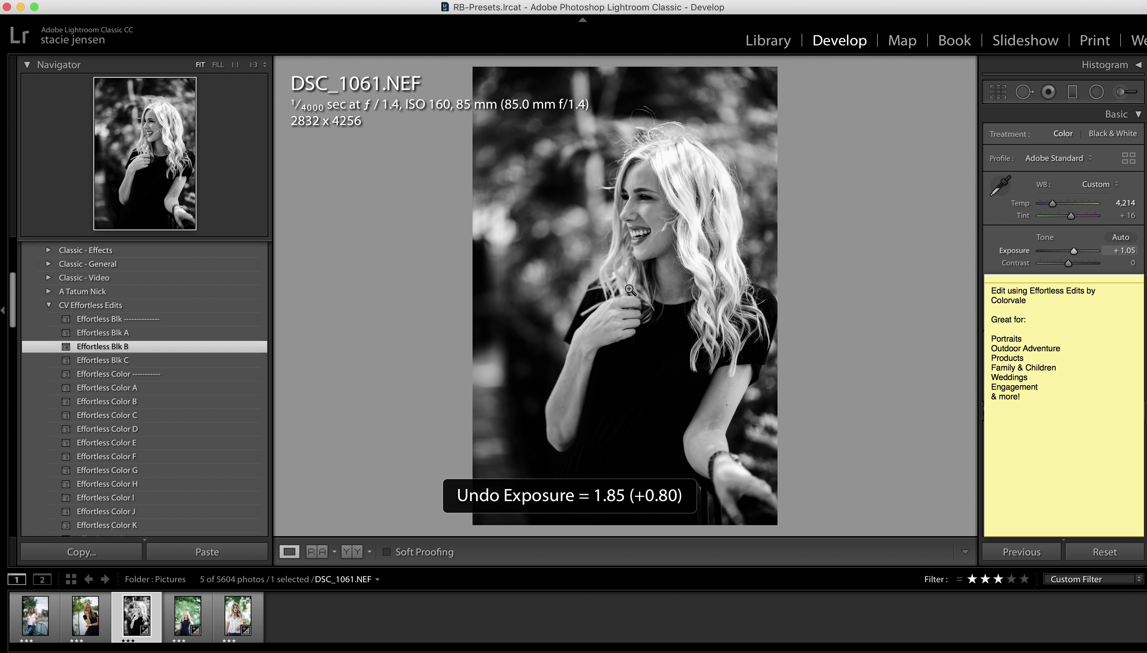
left_click(211, 429)
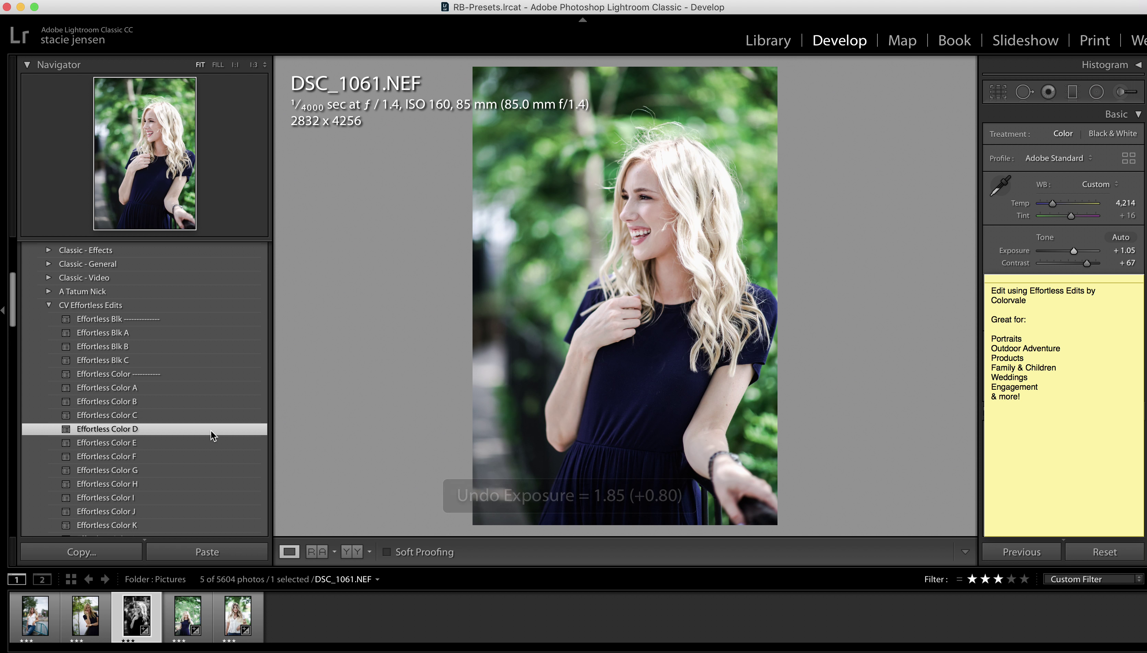
key("Left")
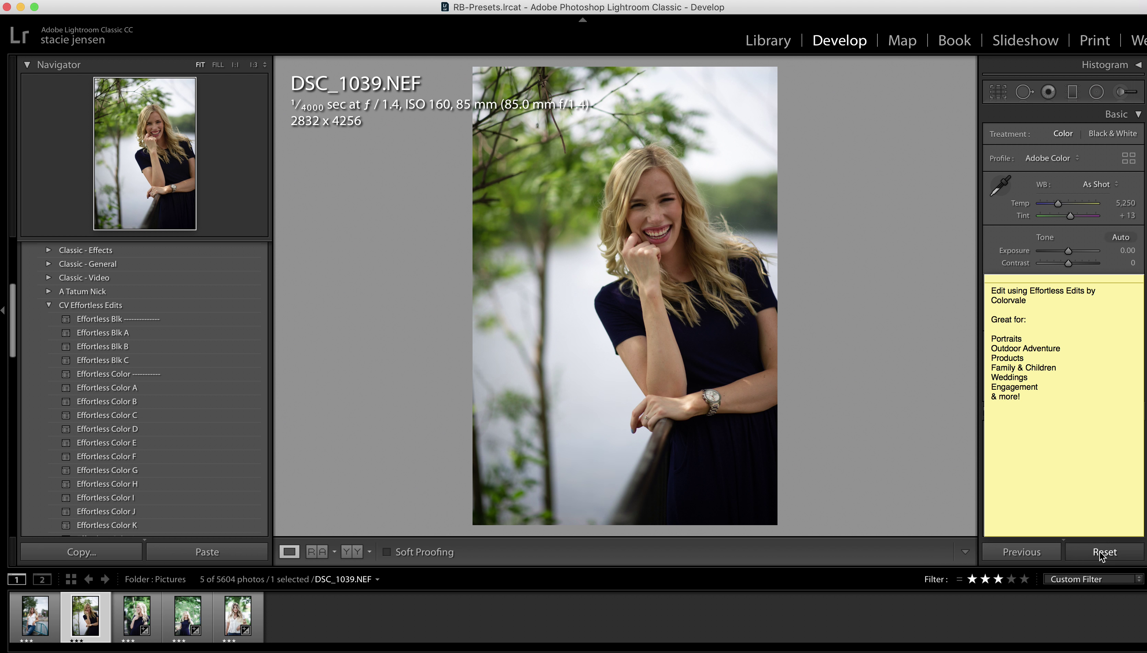
Give DSC_1039 Effortless Color M with exposure +0.90 and temperature cooled to 5,094
left_click(230, 433)
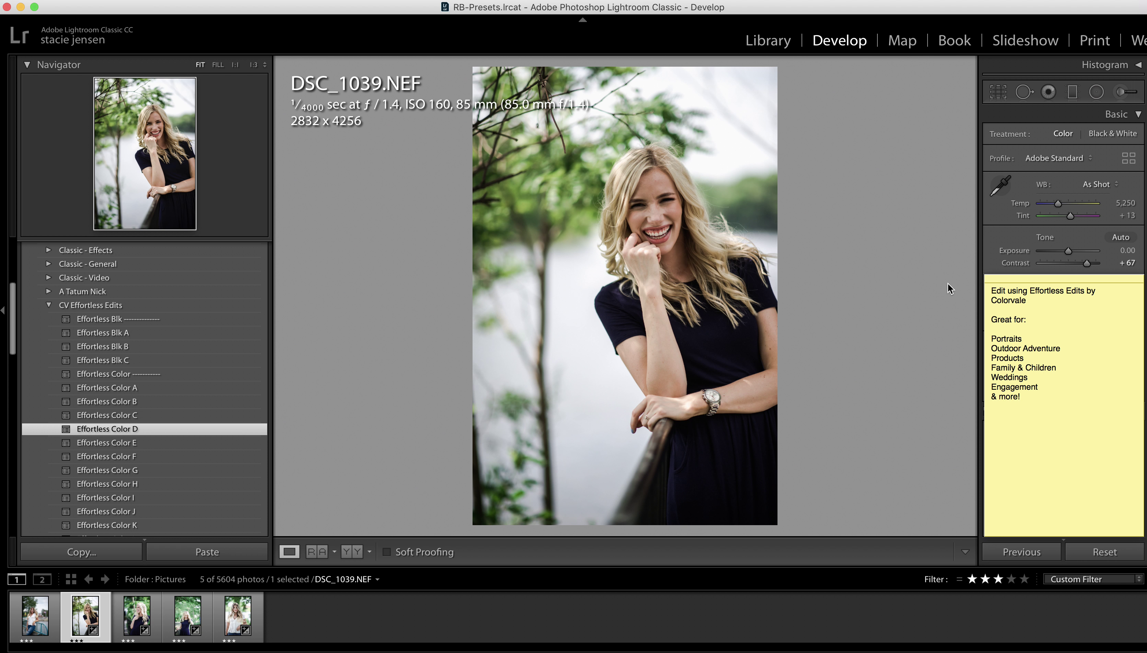
left_click_drag(1069, 250, 1073, 257)
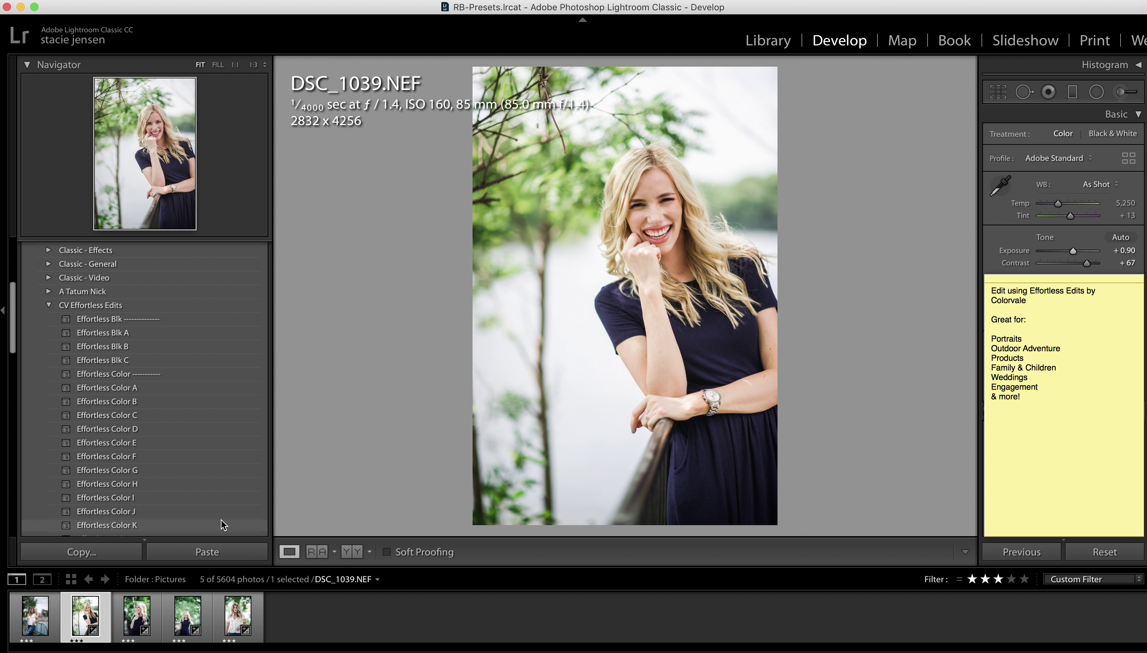
scroll(221, 520, "down", 1)
scroll(221, 523, "down", 1)
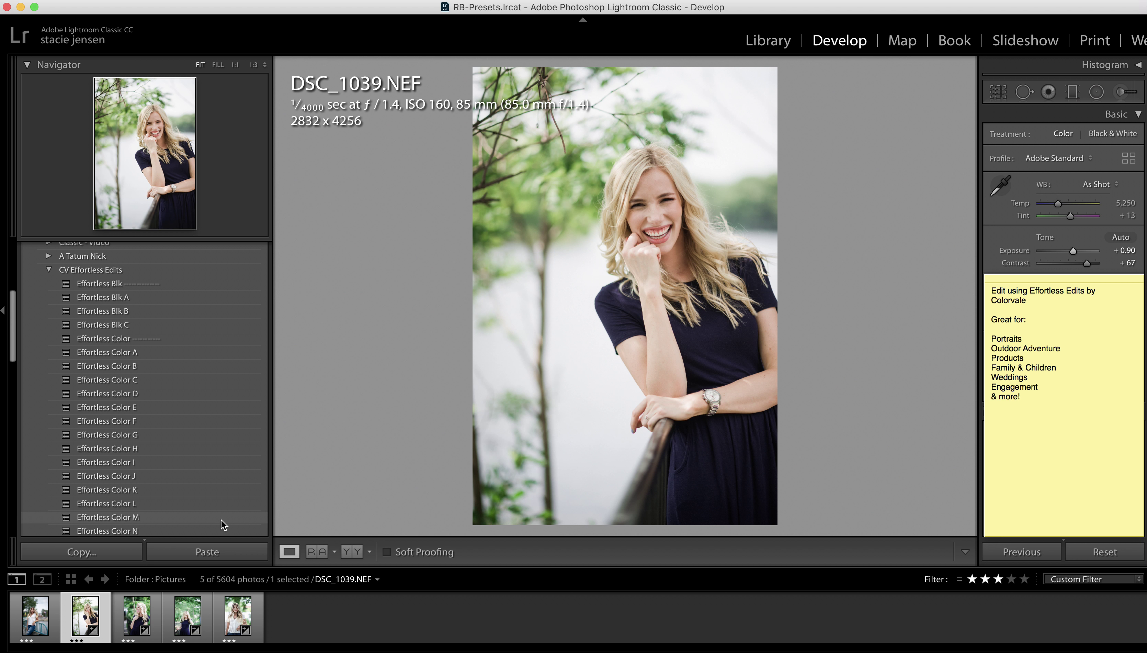
left_click(222, 520)
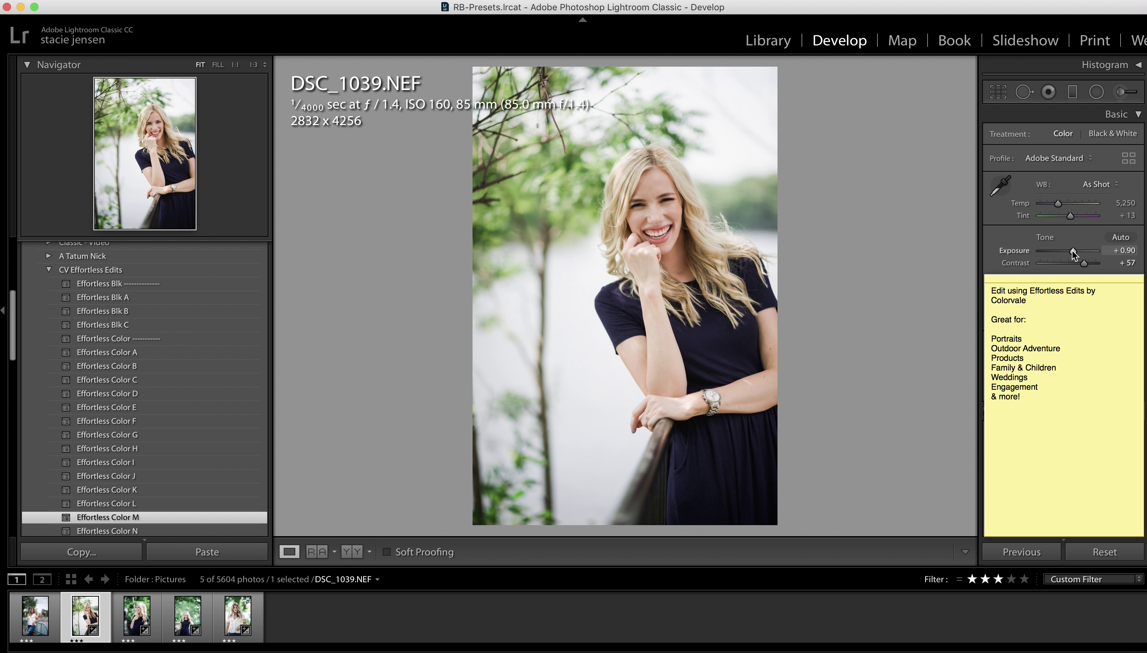
left_click(1058, 204)
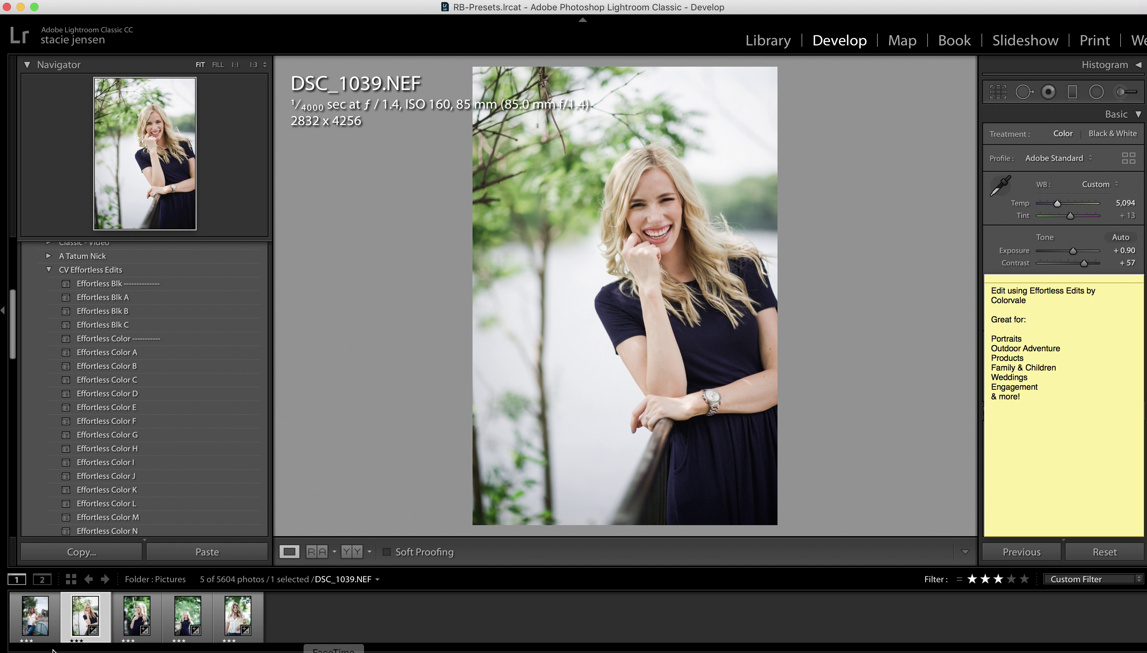
Open DSC_0962 and apply Effortless Color D, warming the temperature to 5,172
left_click(37, 618)
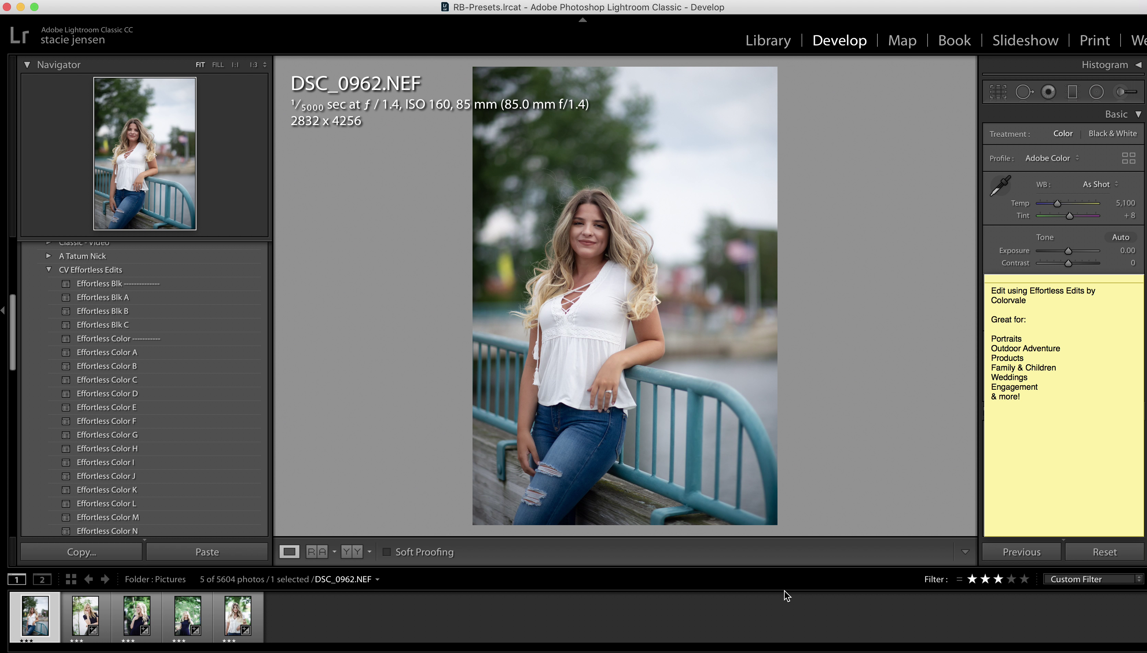
left_click(226, 394)
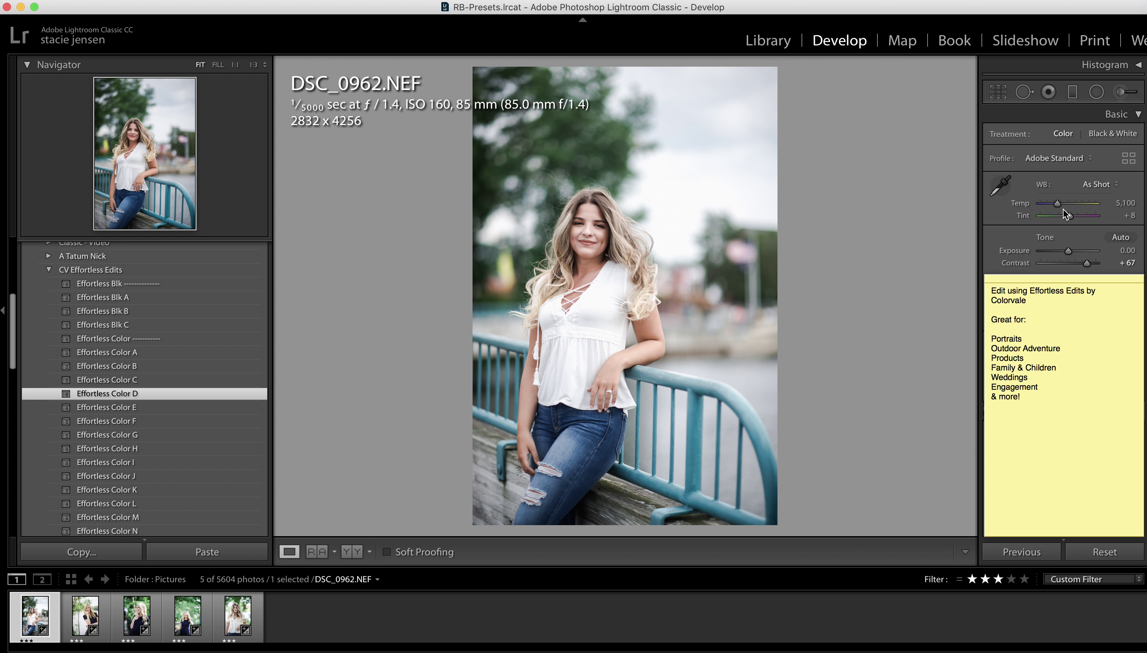
left_click_drag(1057, 203, 1059, 204)
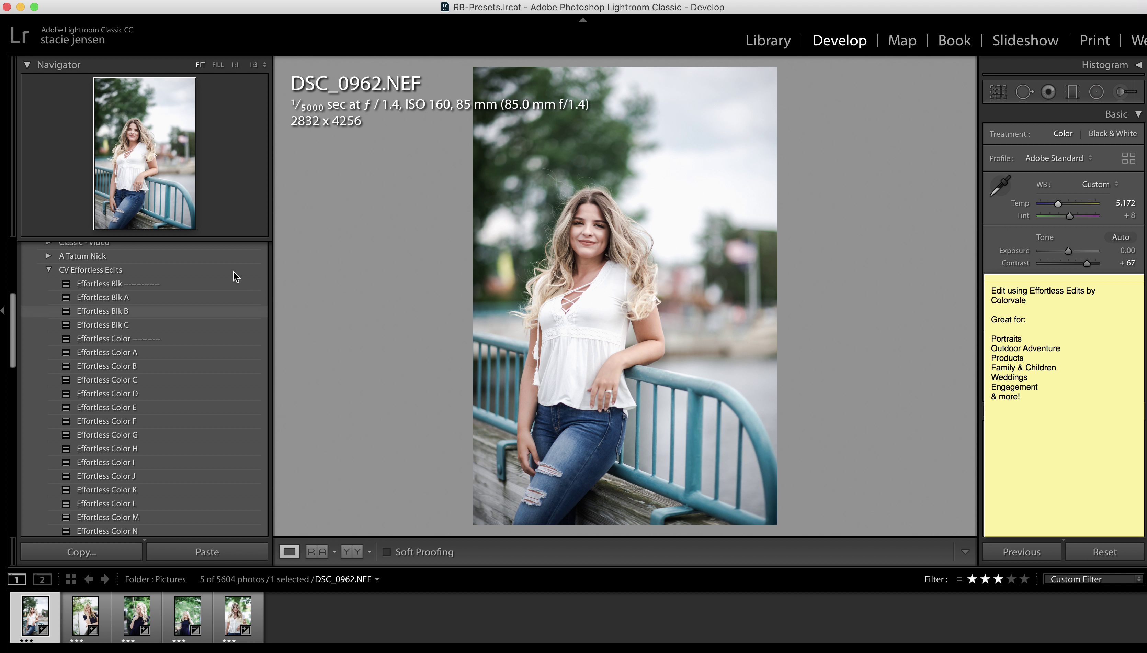
Try the Effortless Blk A black-and-white preset and Effortless Lens Correction
left_click(191, 301)
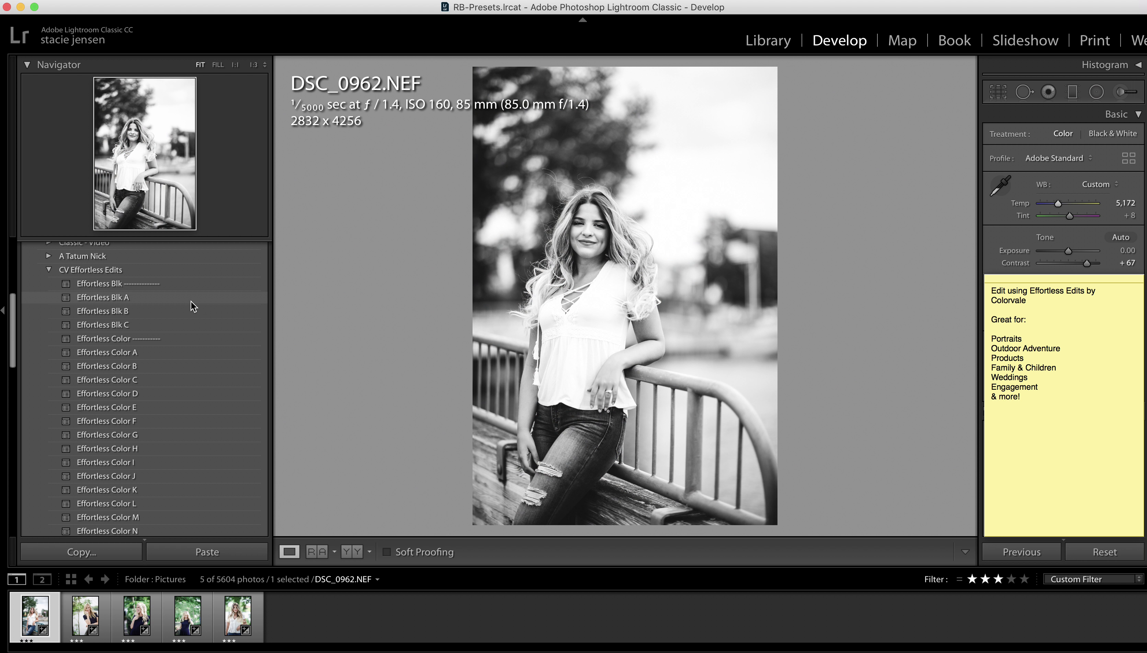
left_click(191, 302)
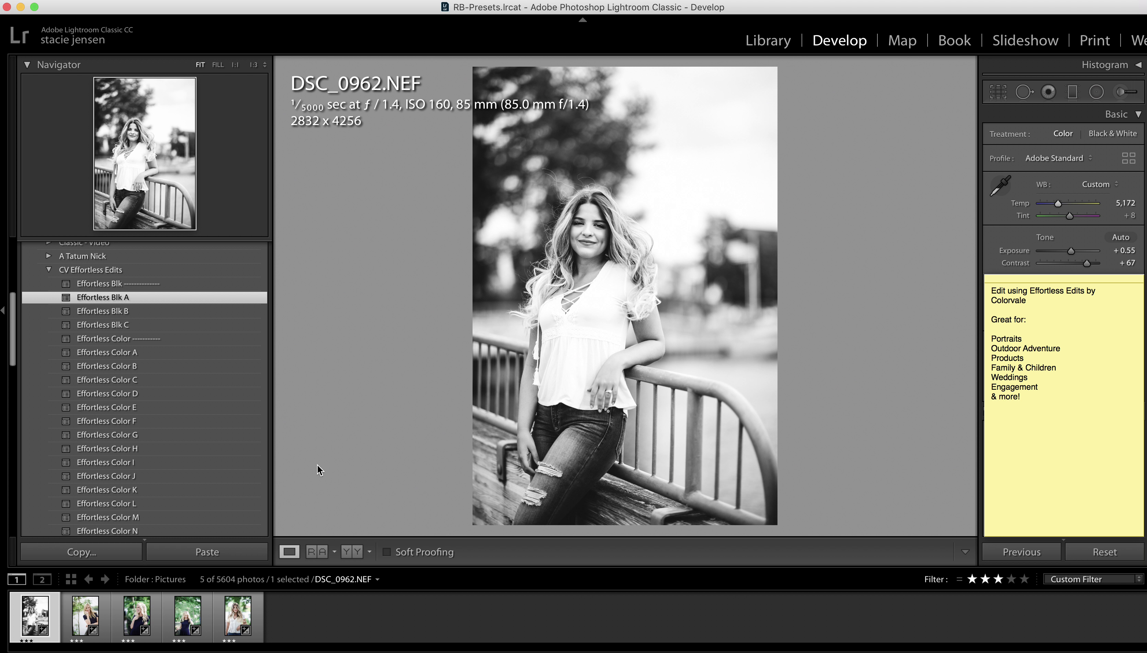
scroll(261, 503, "down", 5)
scroll(261, 502, "down", 4)
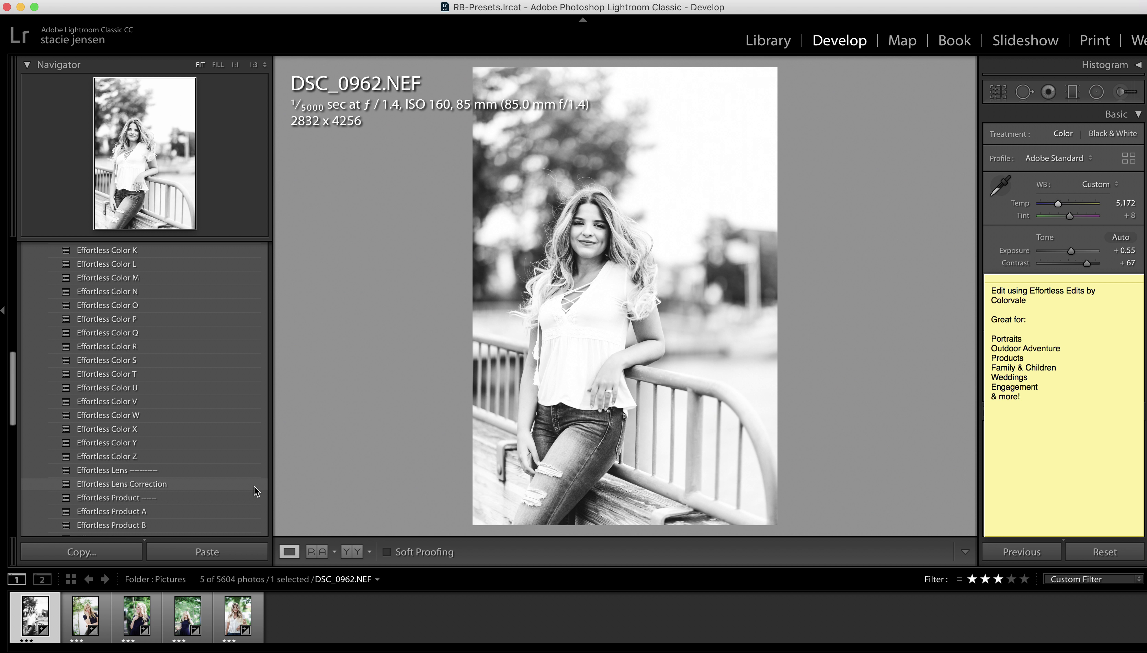
left_click(253, 485)
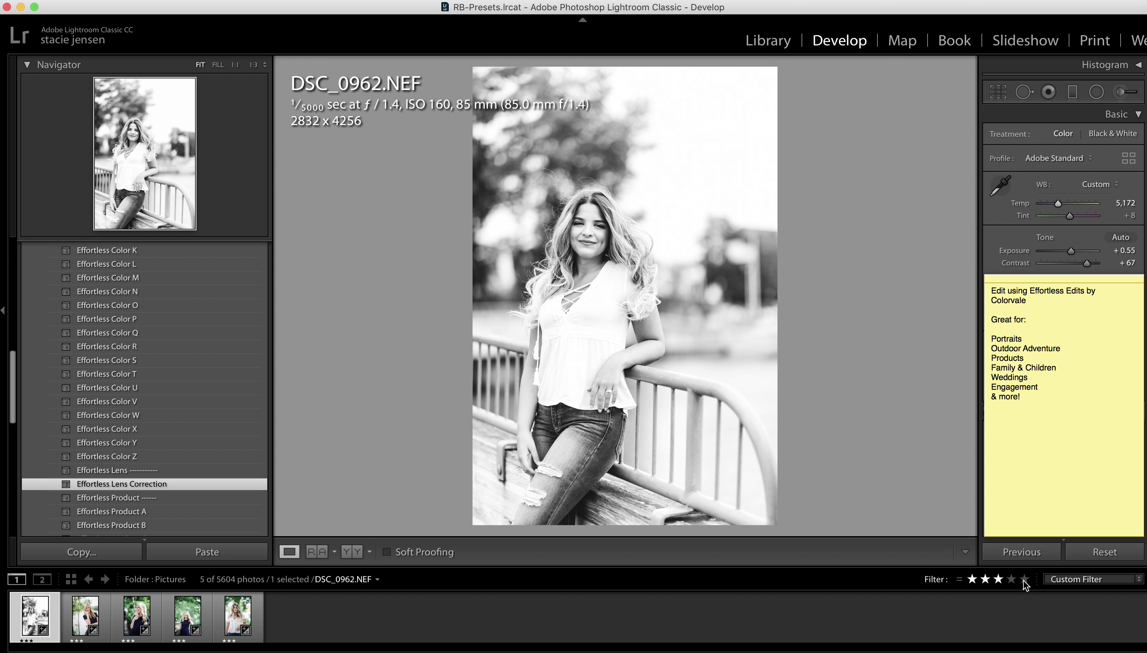
Reset the edits, reapply Effortless Lens Correction, then apply Effortless Color Q (temperature 5,100)
left_click(1094, 556)
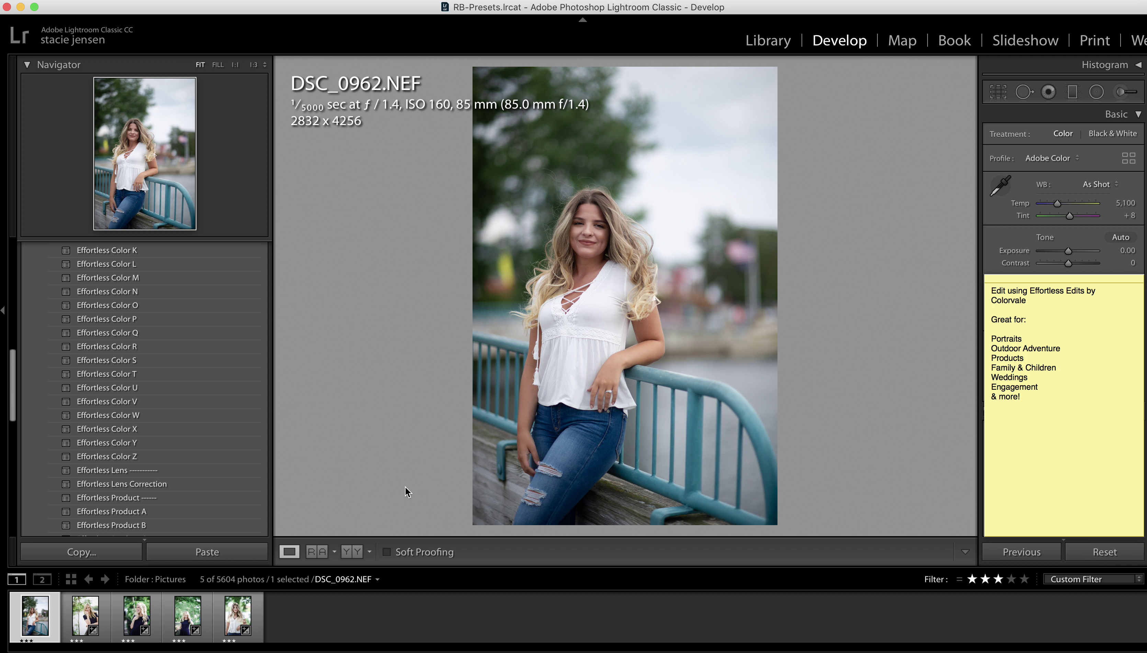
left_click(250, 485)
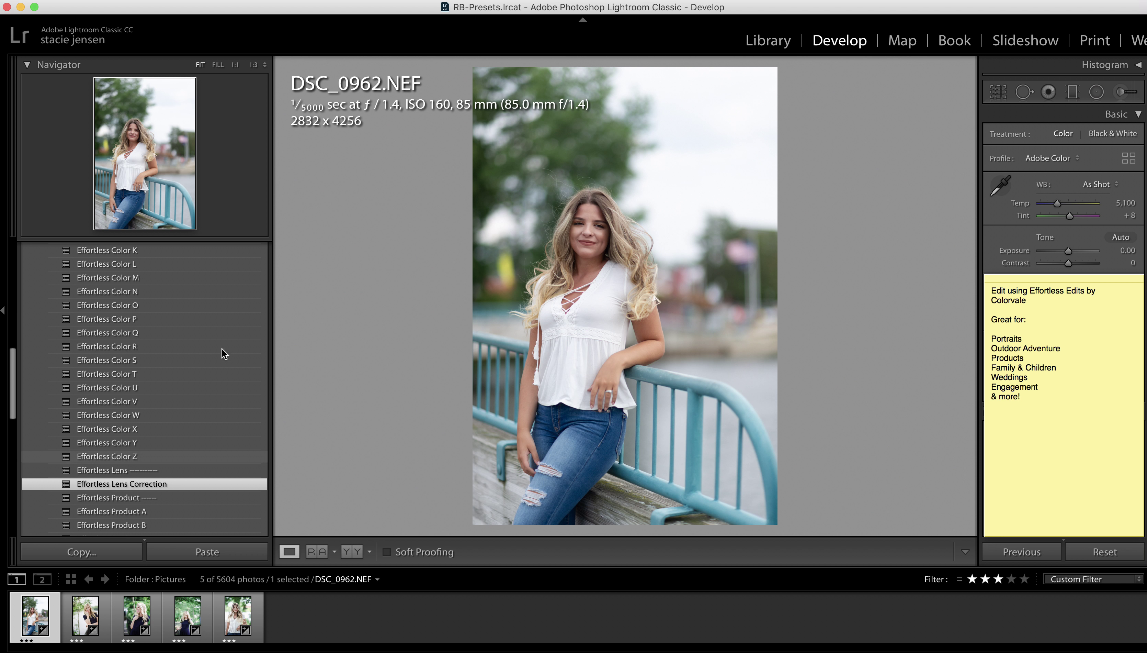
left_click(213, 332)
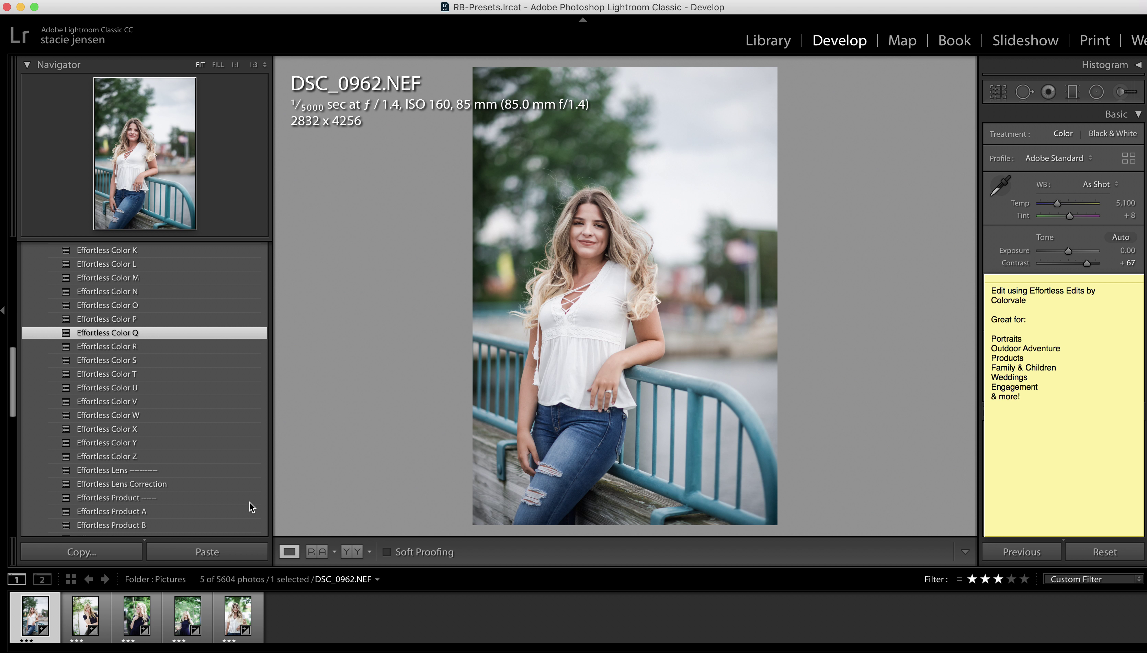
scroll(234, 497, "down", 5)
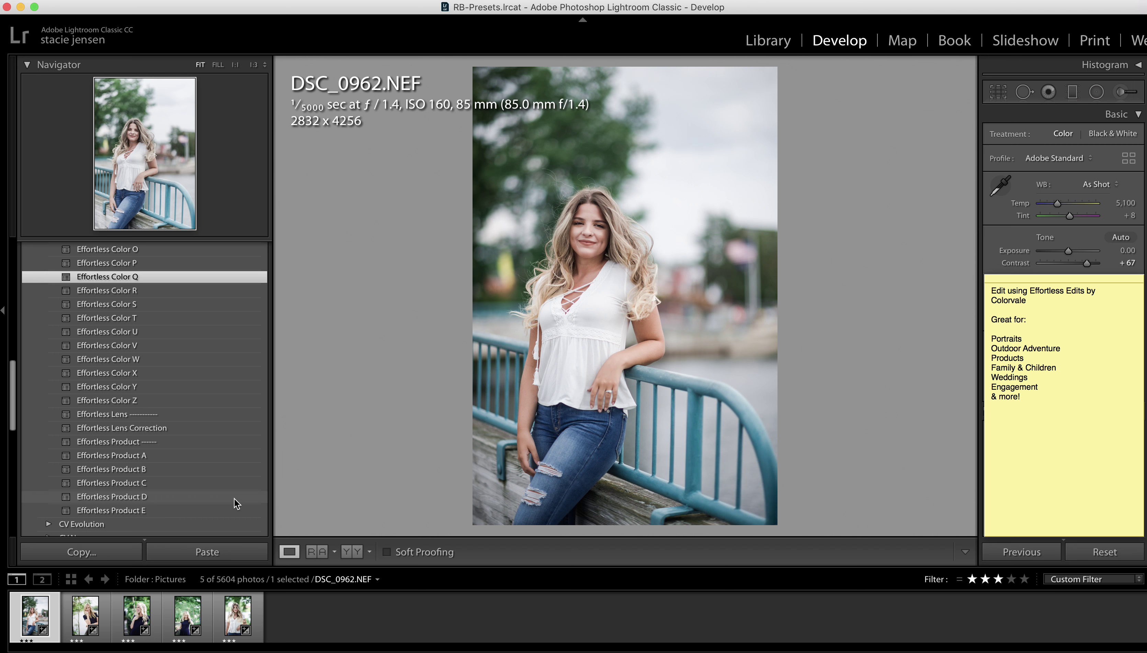